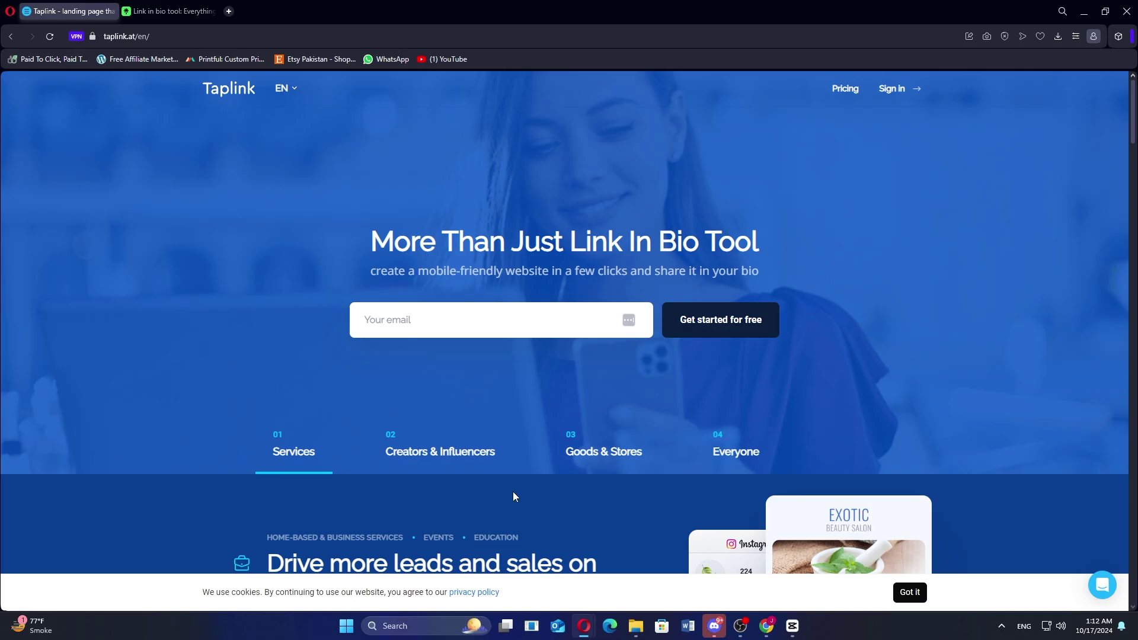
pyautogui.scroll(-4, 545, 516)
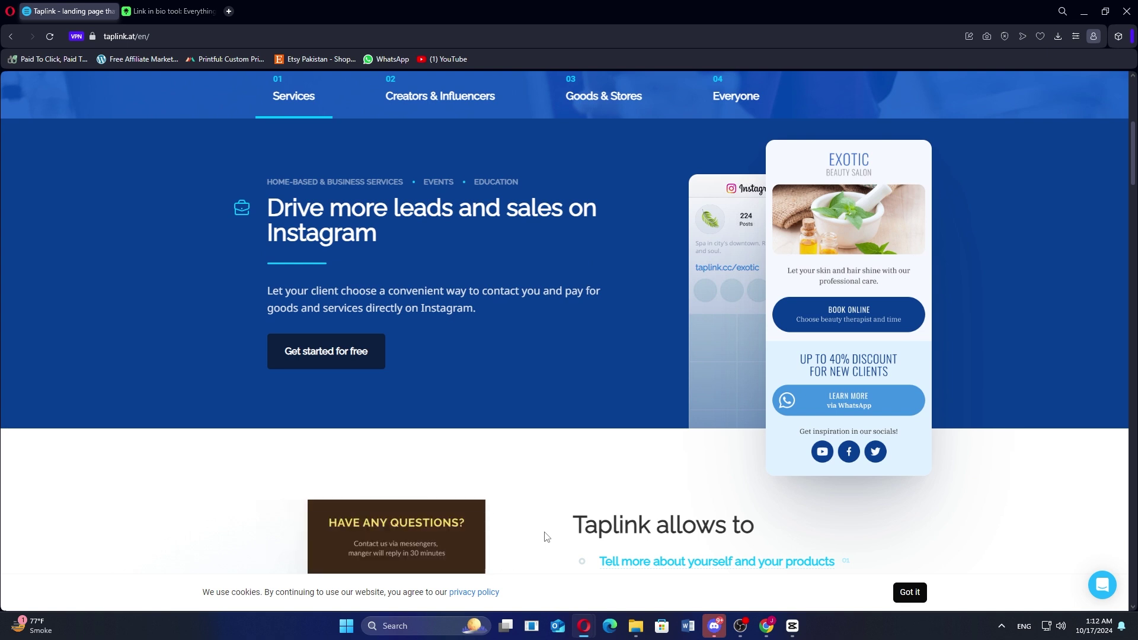
pyautogui.scroll(-4, 545, 537)
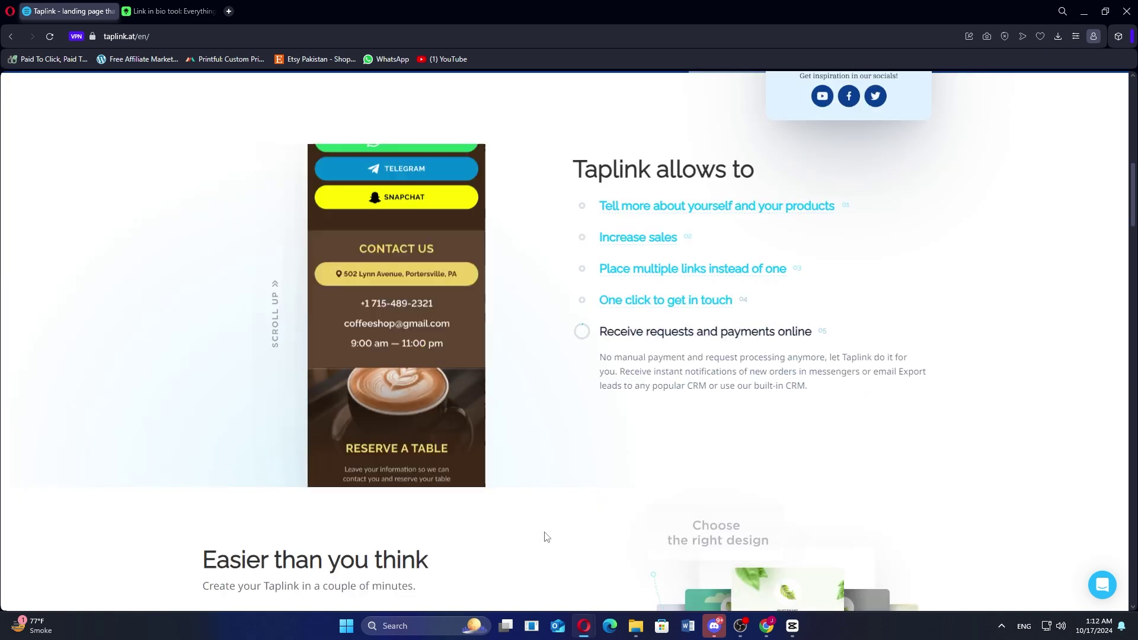
pyautogui.scroll(-2, 546, 536)
pyautogui.scroll(-2, 545, 536)
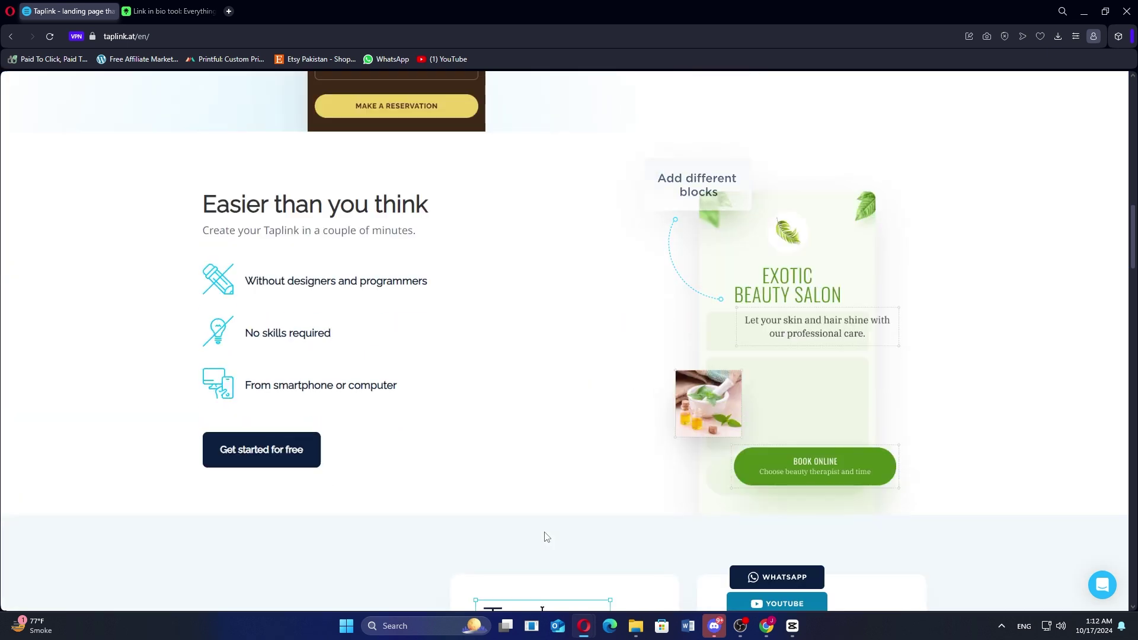
pyautogui.scroll(-4, 545, 536)
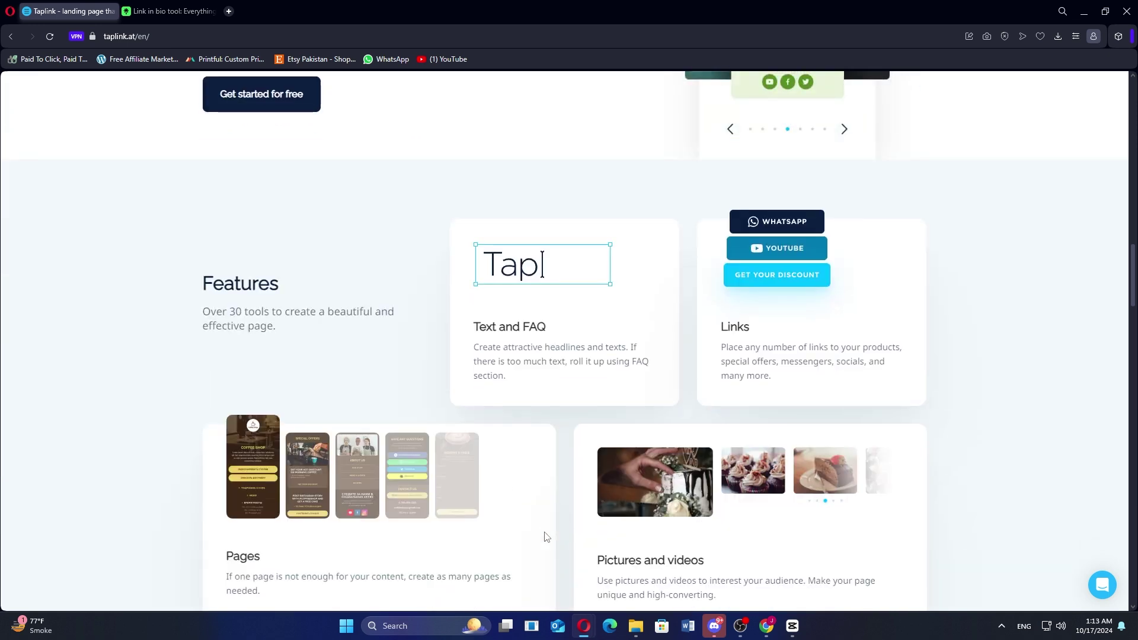
pyautogui.scroll(-4, 546, 537)
pyautogui.scroll(-5, 545, 536)
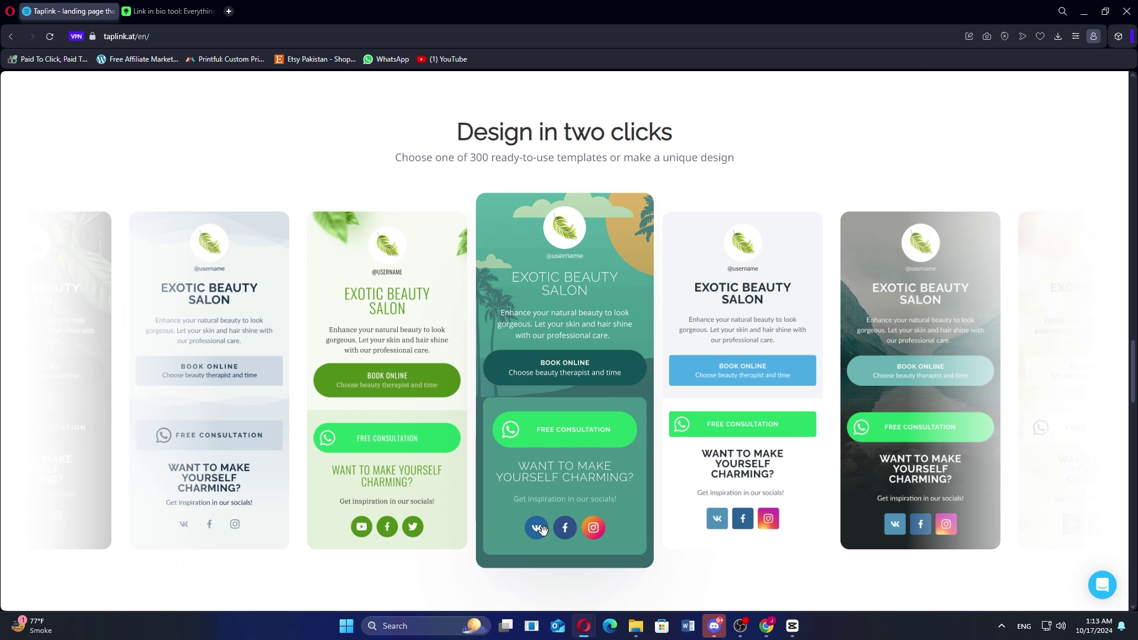
pyautogui.scroll(-5, 543, 531)
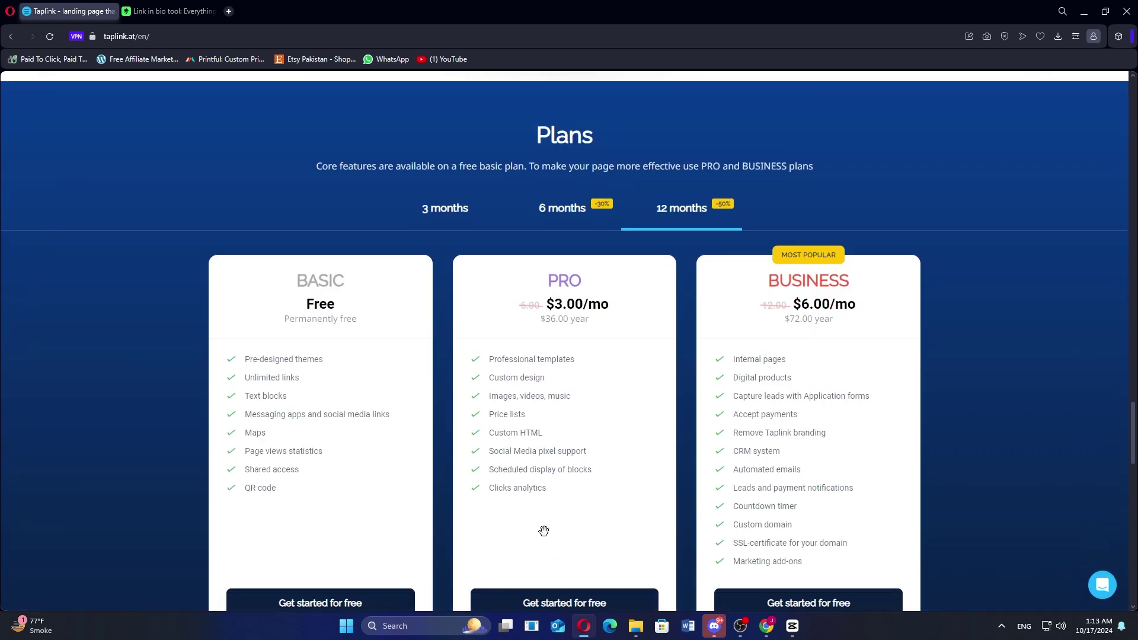
pyautogui.scroll(-1, 545, 537)
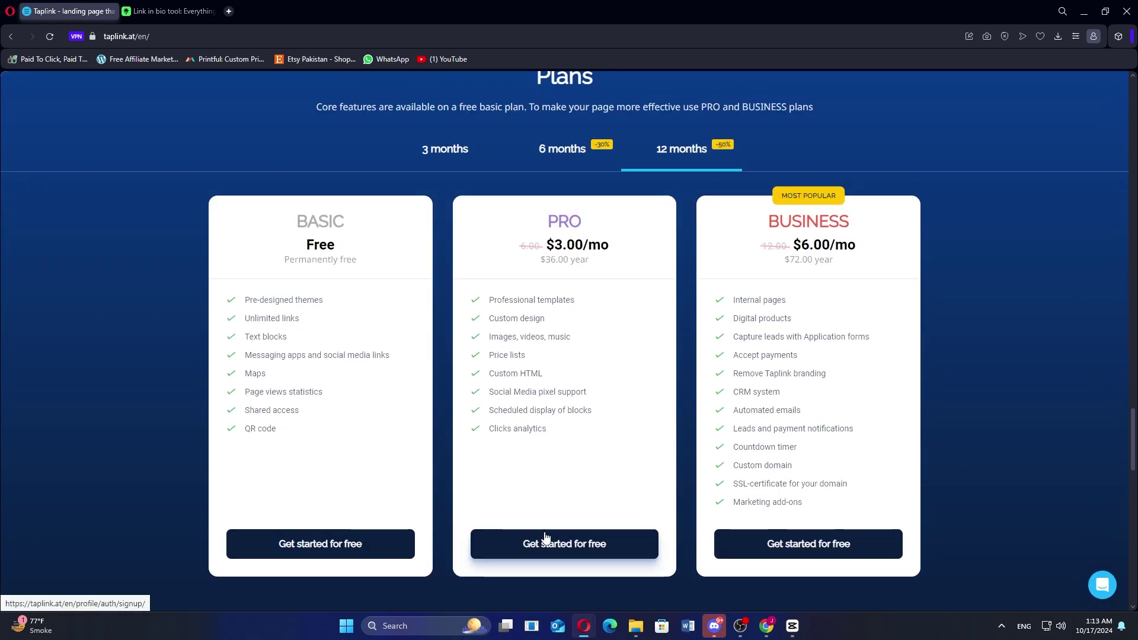
# - Go from the Taplink homepage's Taplinks Created counter to the Basic, Pro and Business pricing page
pyautogui.click(546, 536)
pyautogui.scroll(-5, 545, 535)
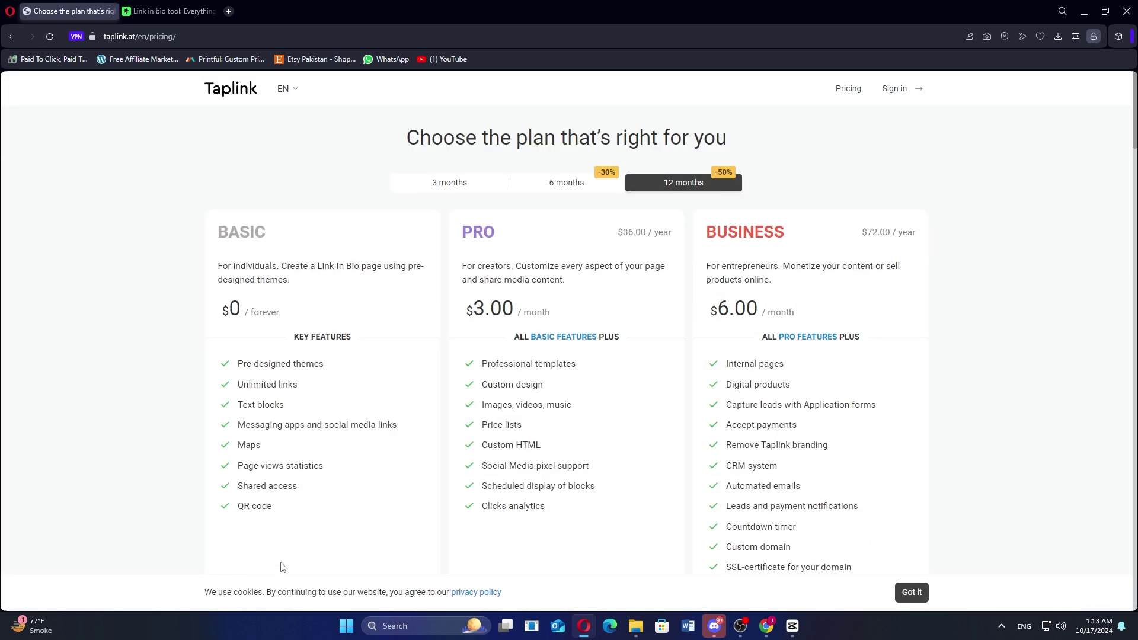
pyautogui.scroll(-2, 280, 566)
pyautogui.scroll(1, 280, 567)
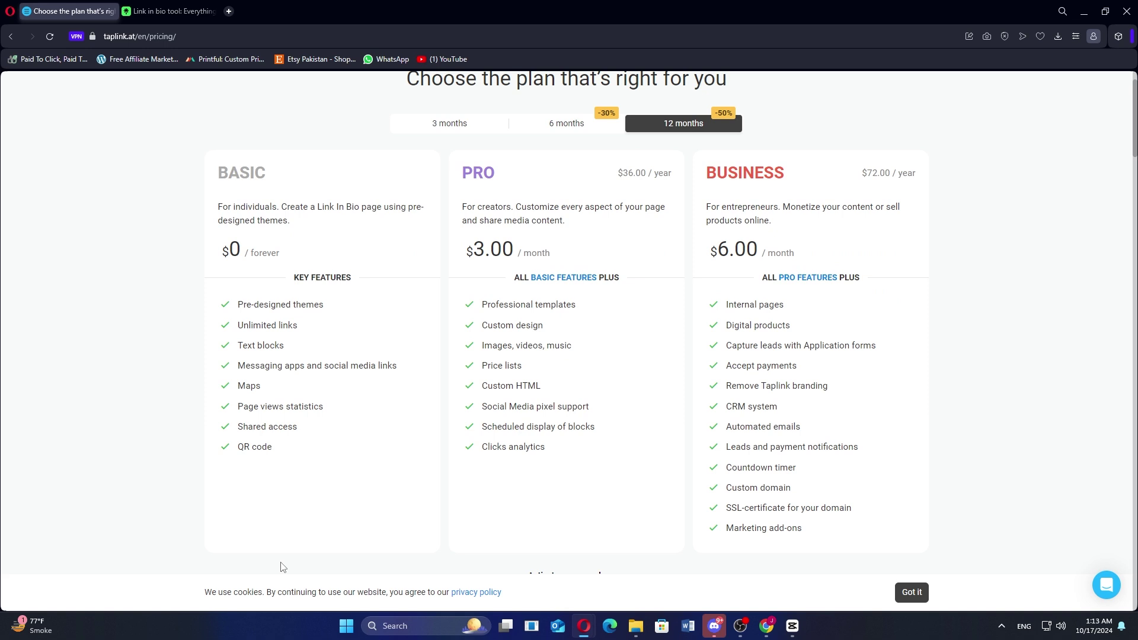
pyautogui.scroll(-5, 280, 567)
# - Leave Taplink's 12-month pricing page for the Linktree homepage in the second tab
pyautogui.click(169, 10)
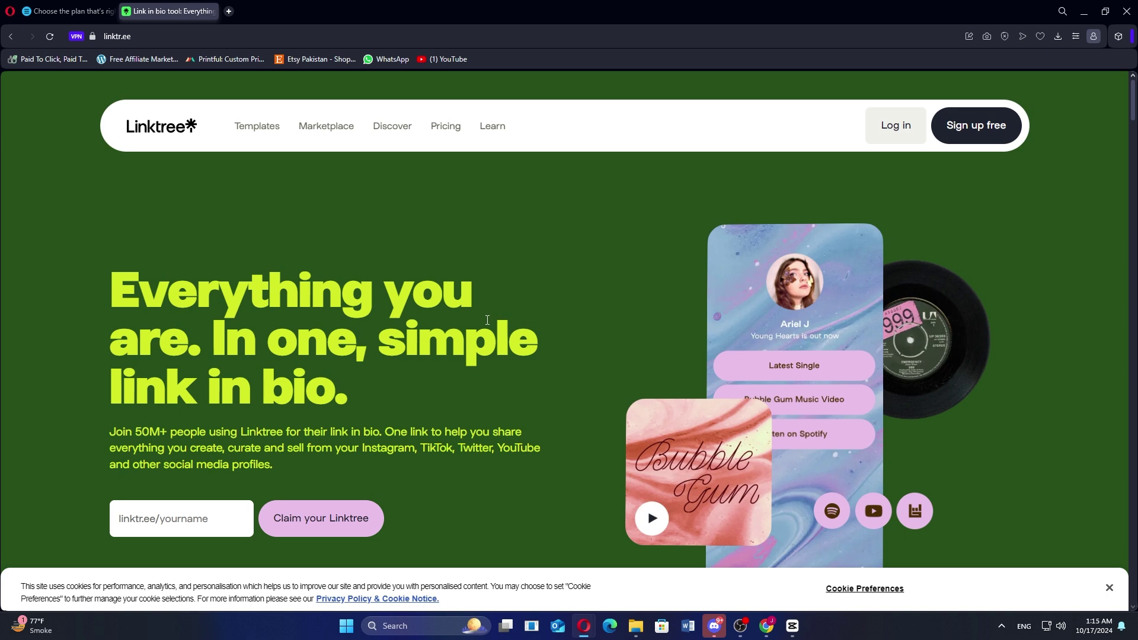
pyautogui.scroll(-4, 487, 319)
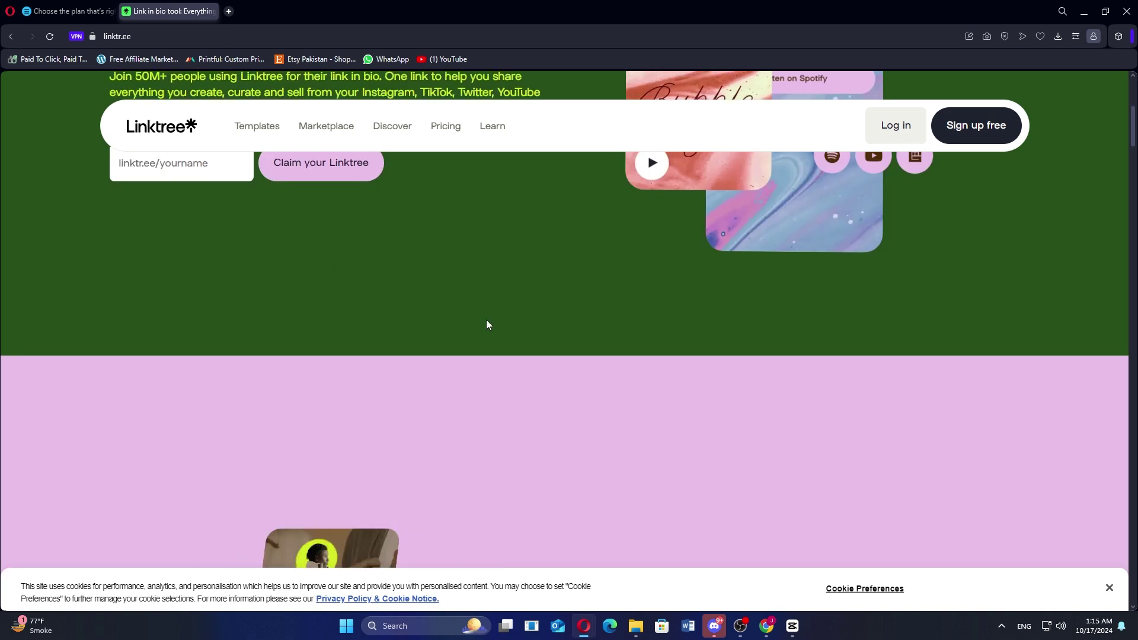
pyautogui.scroll(-3, 487, 323)
pyautogui.scroll(-2, 486, 323)
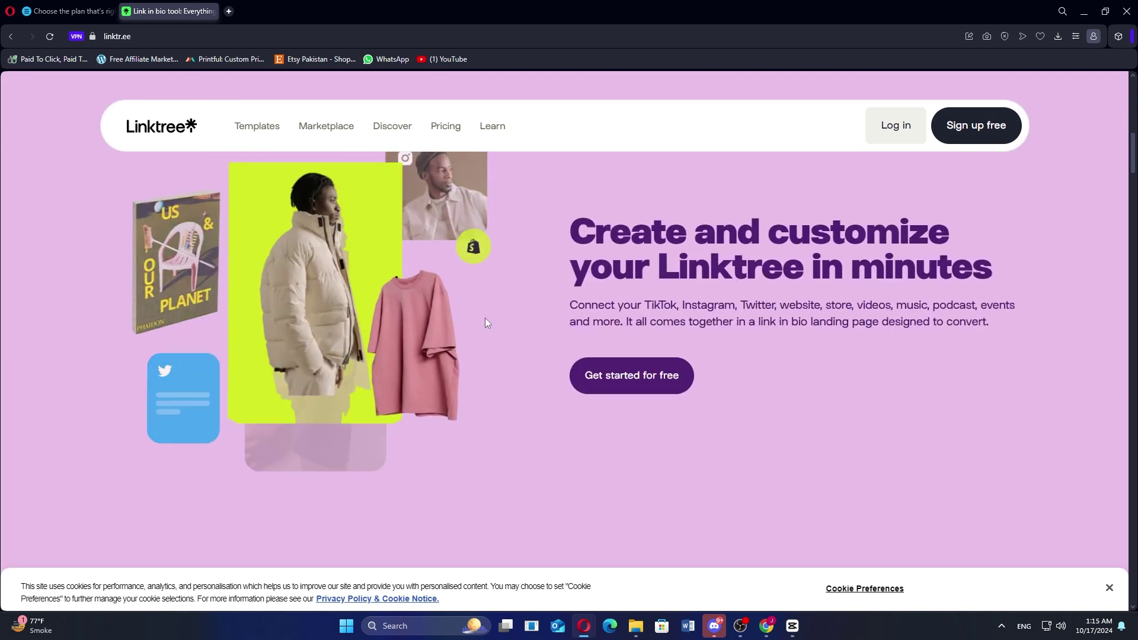
pyautogui.scroll(-3, 486, 322)
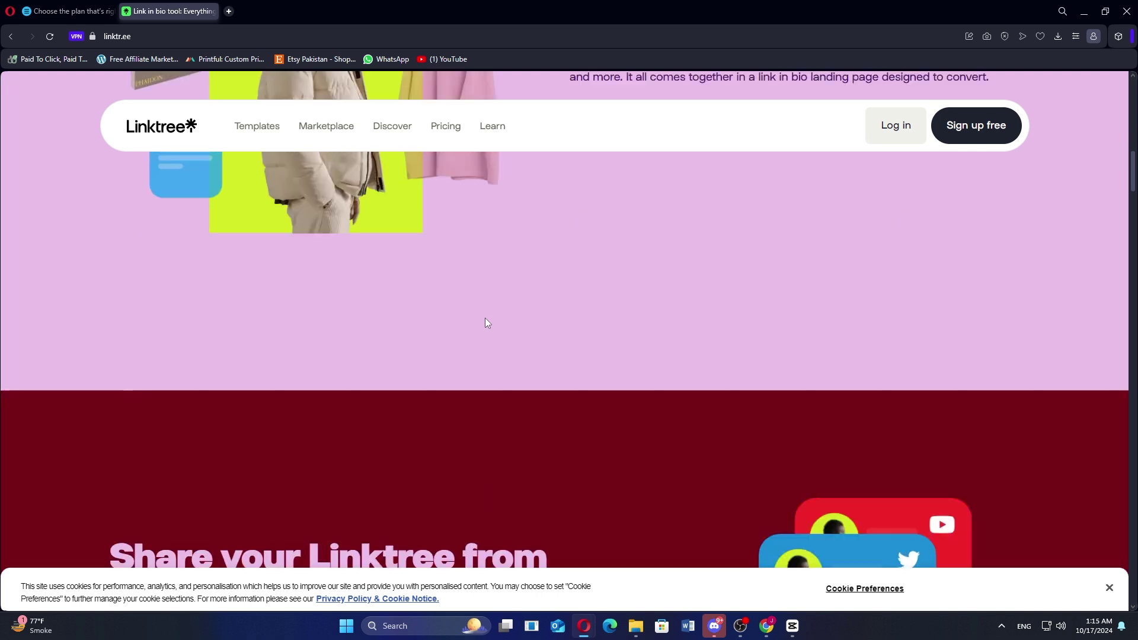
pyautogui.scroll(-3, 487, 323)
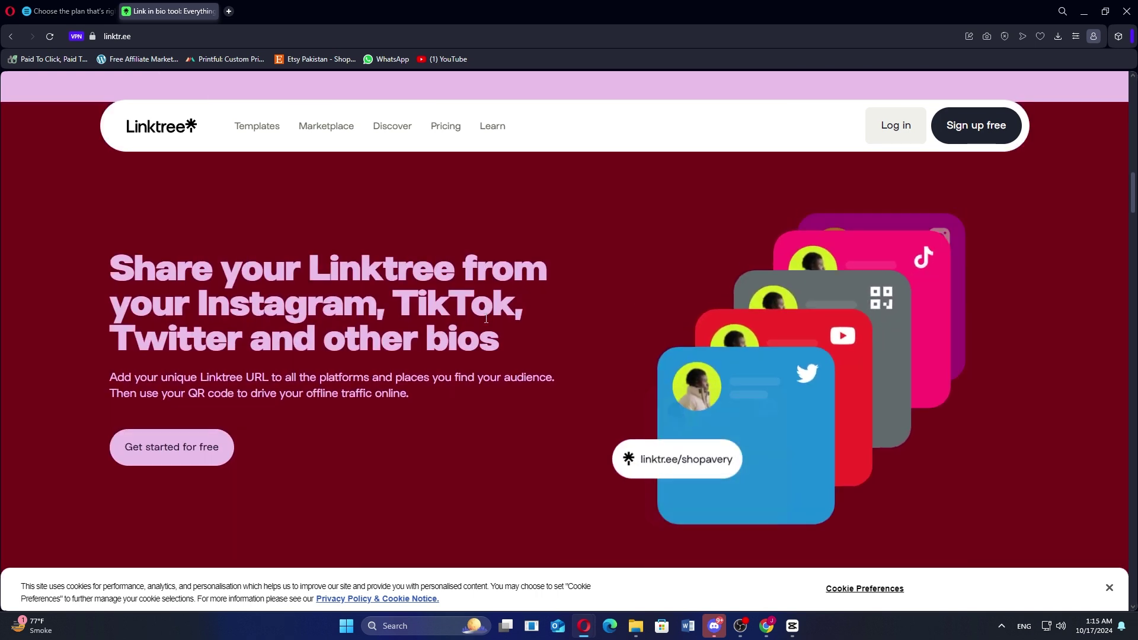
pyautogui.scroll(-3, 486, 318)
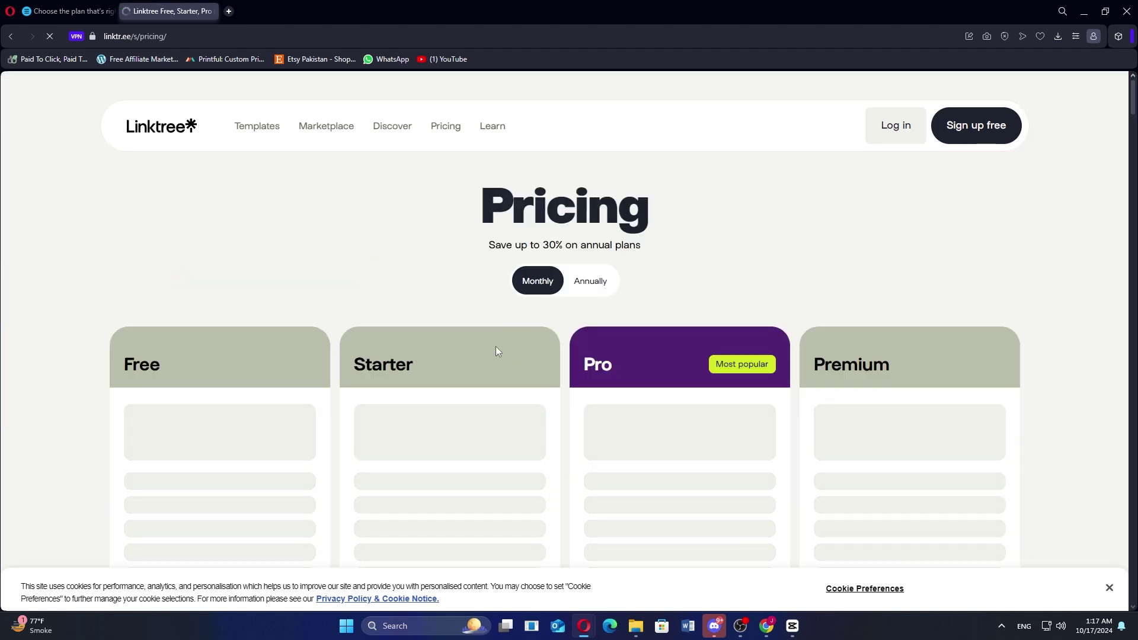
pyautogui.scroll(-3, 499, 346)
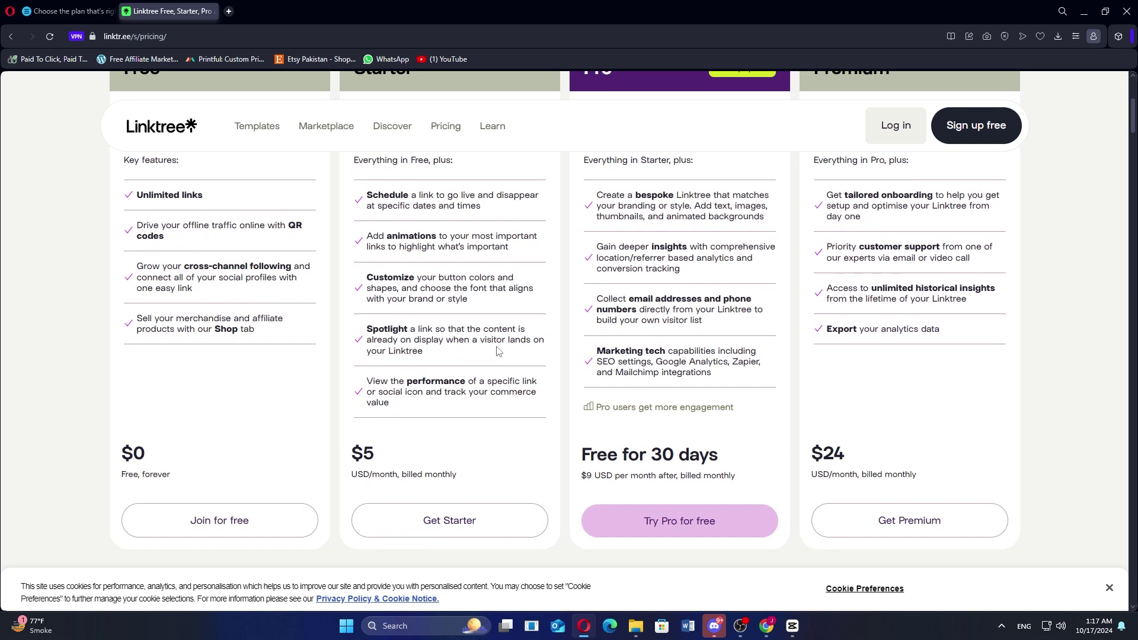
pyautogui.scroll(1, 1019, 516)
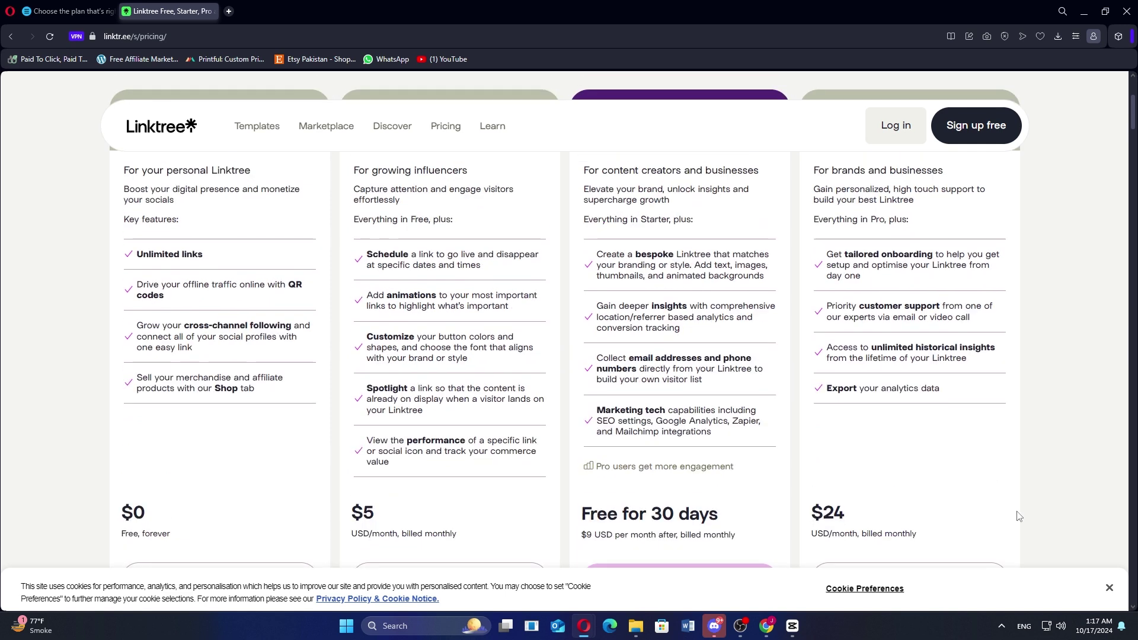